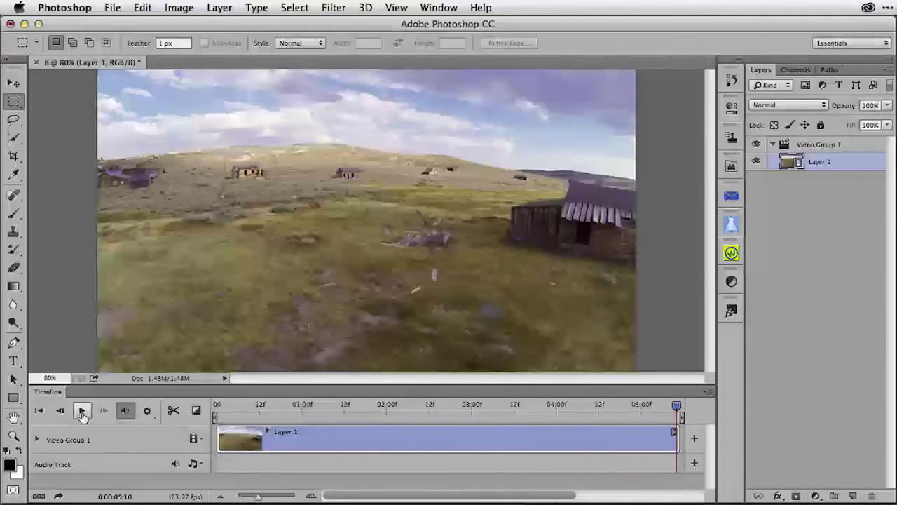
- Play the video clip and convert Layer 1 to a smart object
{"action": "left_click", "coordinate": [82, 411]}
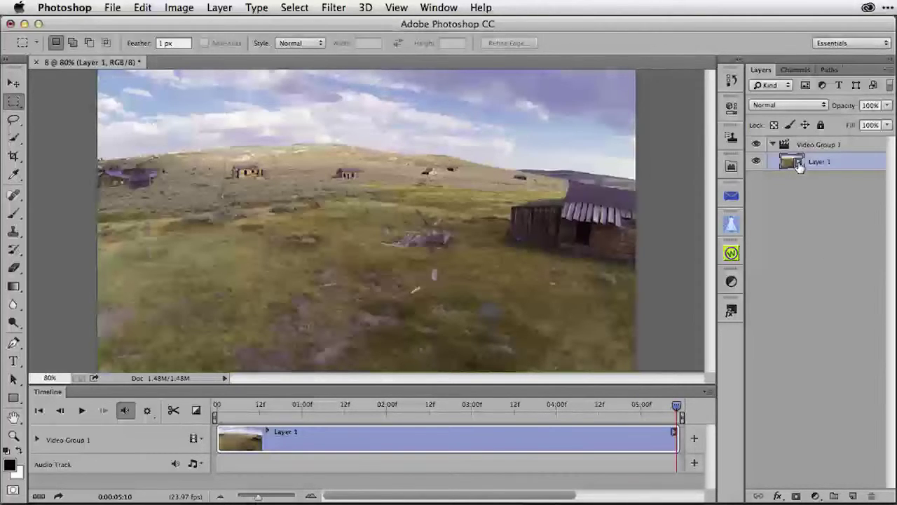
{"action": "right_click", "coordinate": [836, 164]}
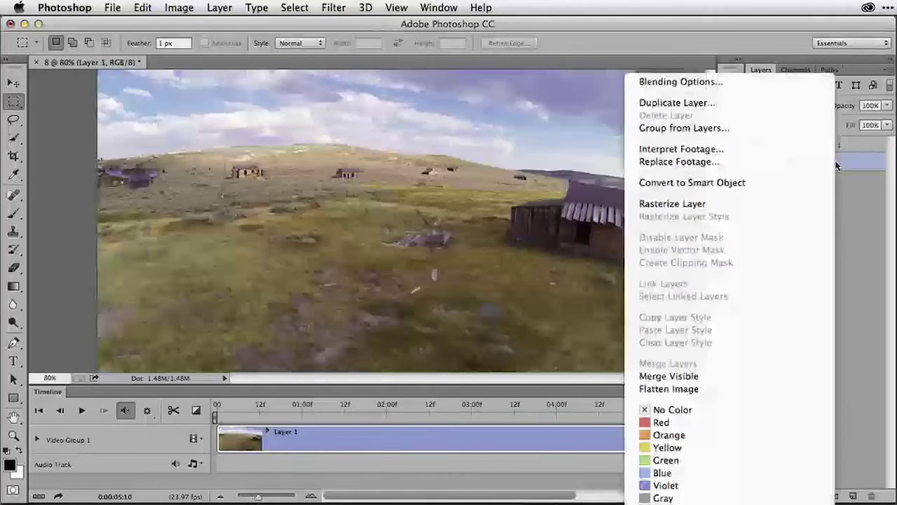
{"action": "left_click", "coordinate": [787, 185]}
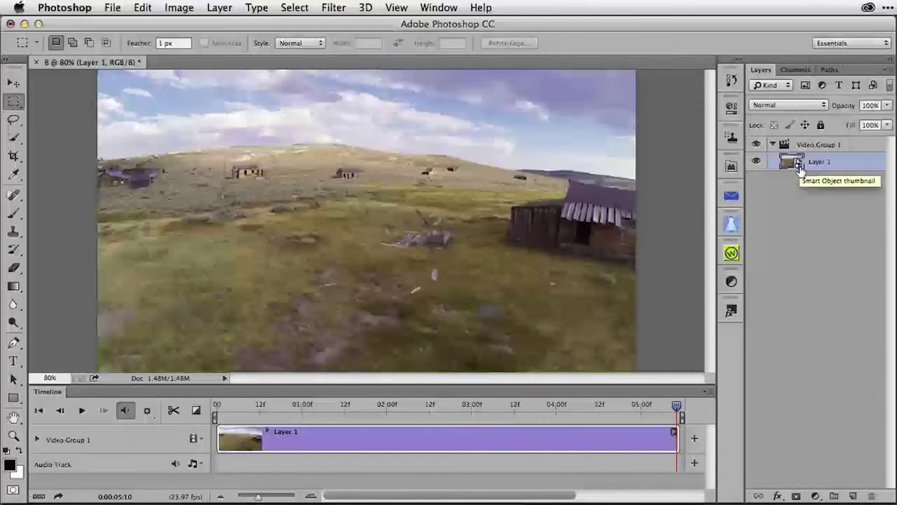
- Start a Camera Raw filter on Layer 1 and set the red point curve's black point to input 14, output 0, keeping its white point at 255
{"action": "left_click", "coordinate": [334, 7]}
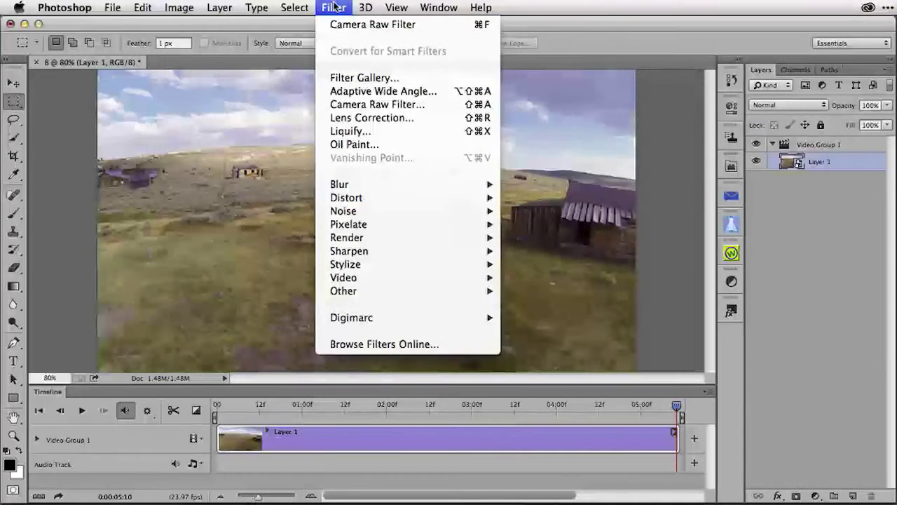
{"action": "left_click", "coordinate": [415, 105]}
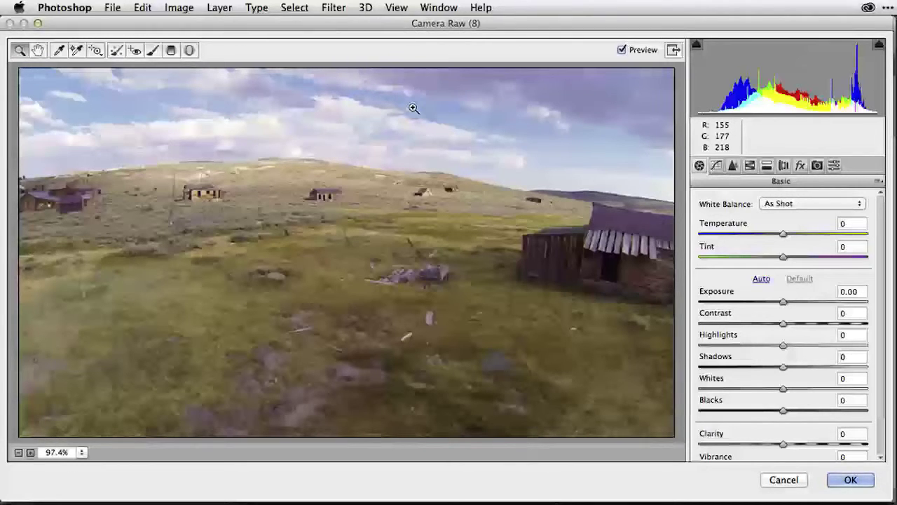
{"action": "left_click", "coordinate": [716, 166]}
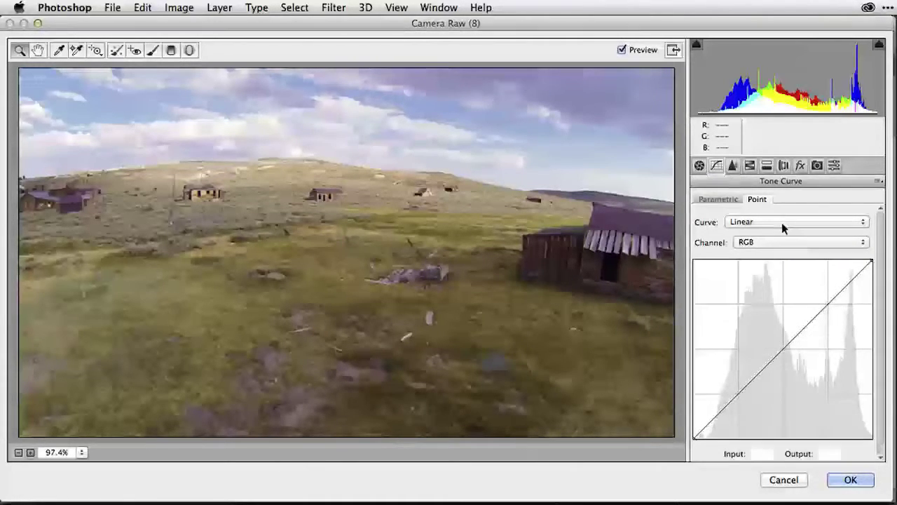
{"action": "left_click", "coordinate": [781, 243]}
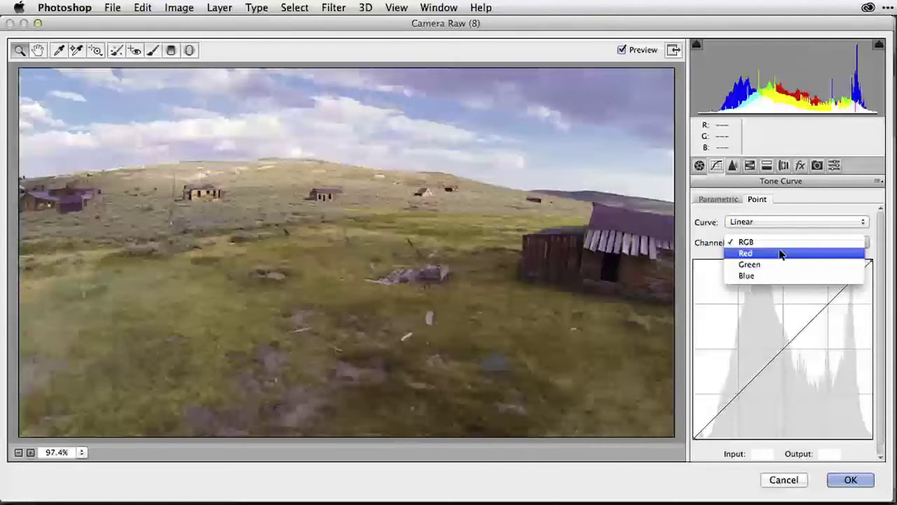
{"action": "left_click", "coordinate": [780, 253]}
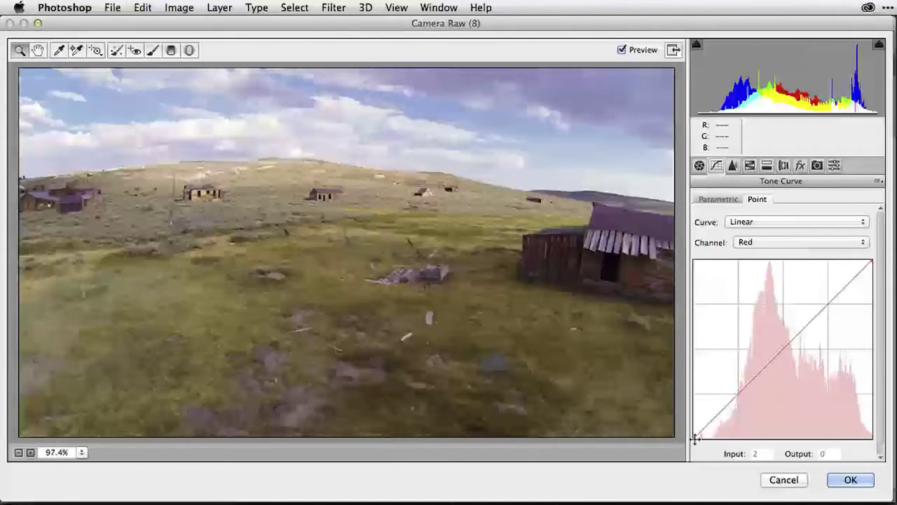
{"action": "left_click_drag", "start_coordinate": [696, 438], "coordinate": [703, 439]}
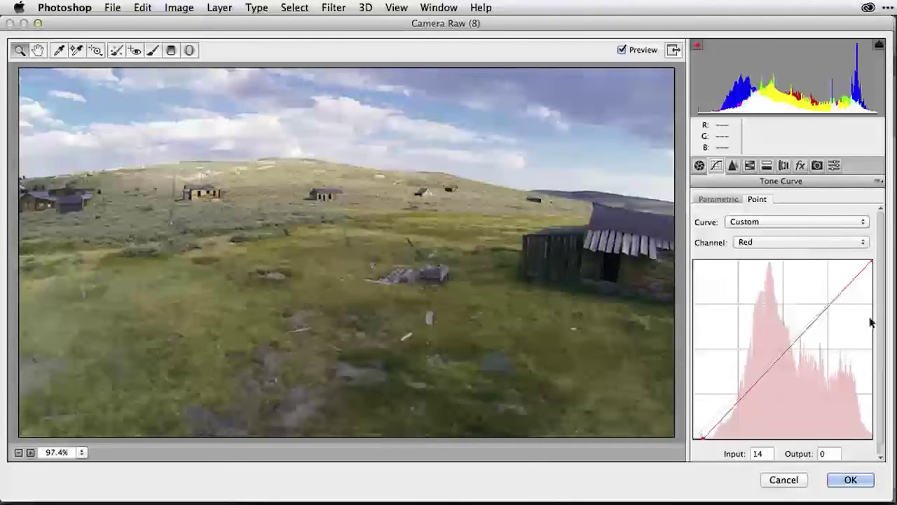
{"action": "left_click", "coordinate": [871, 263]}
{"action": "left_click_drag", "start_coordinate": [871, 263], "coordinate": [873, 260]}
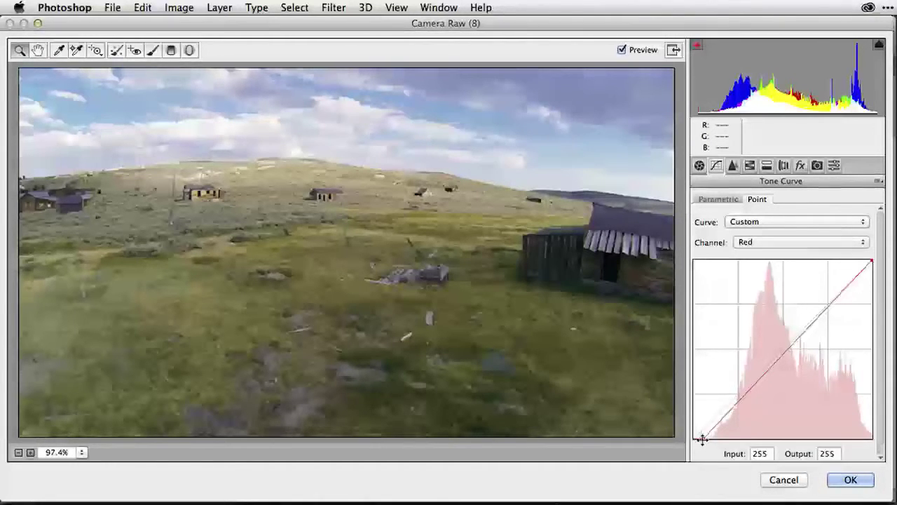
- Set the black point of the green channel's point curve to input 12, output 0
{"action": "left_click", "coordinate": [762, 241]}
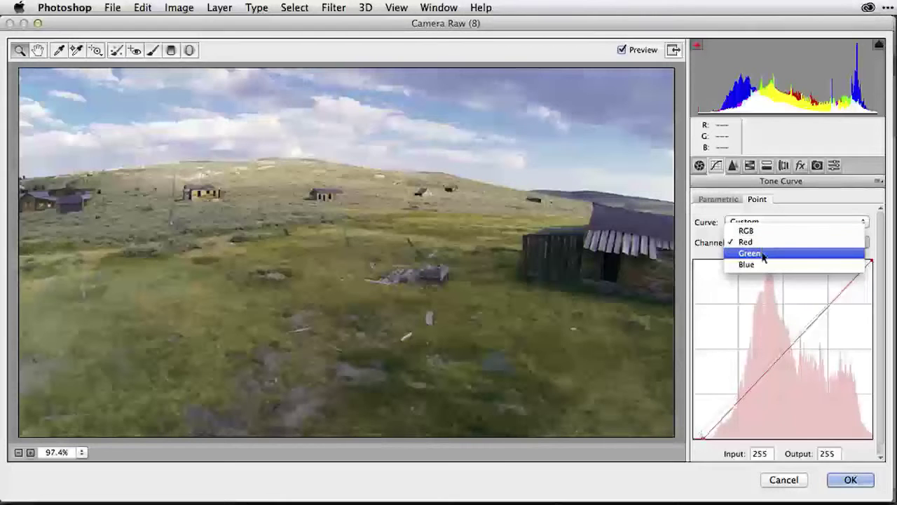
{"action": "left_click", "coordinate": [762, 254]}
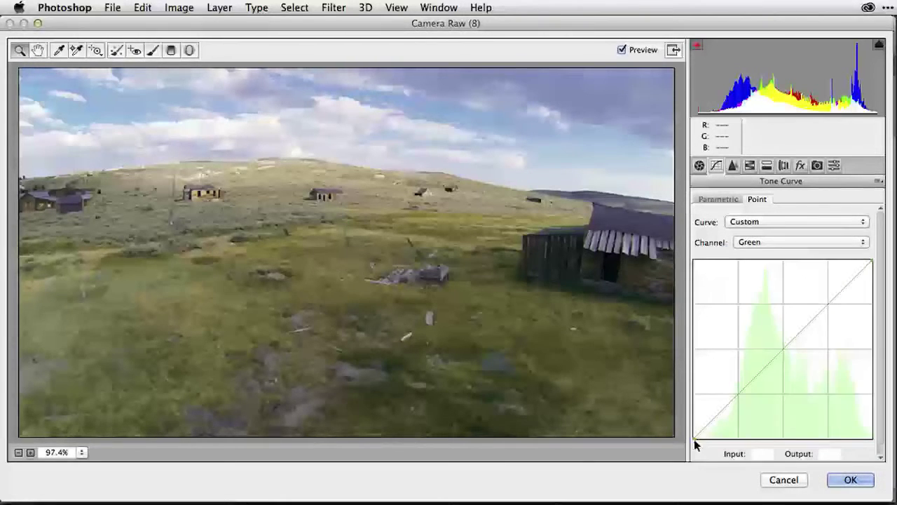
{"action": "left_click_drag", "start_coordinate": [694, 435], "coordinate": [703, 441]}
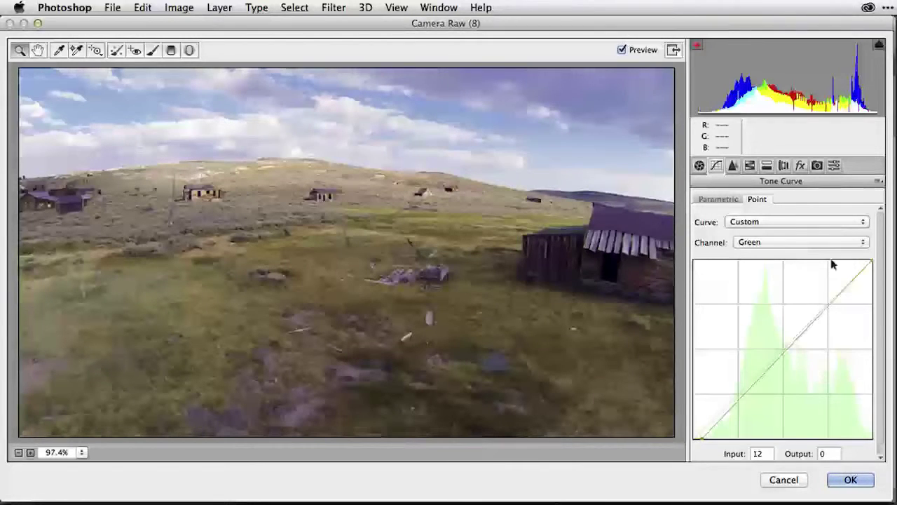
- Set the blue channel's point curve to black point input 13, output 0 and white point input 254, output 255
{"action": "left_click", "coordinate": [811, 246]}
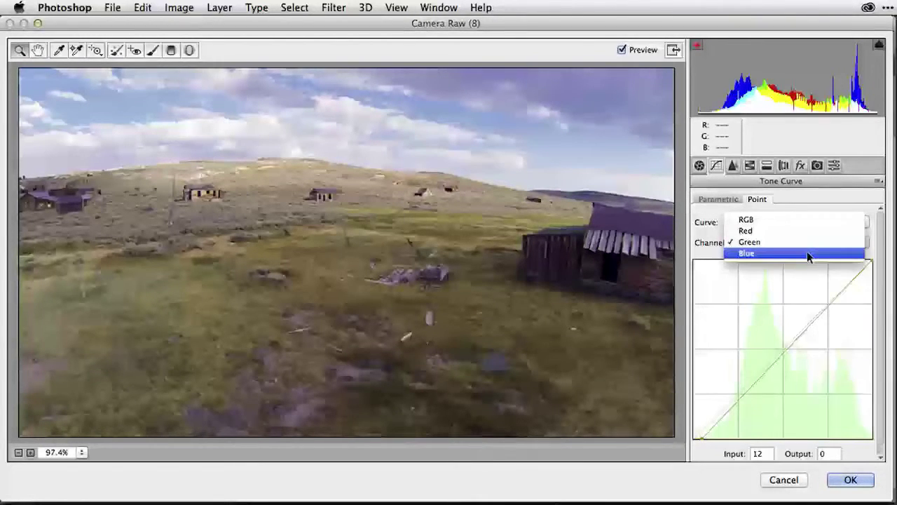
{"action": "left_click", "coordinate": [807, 254]}
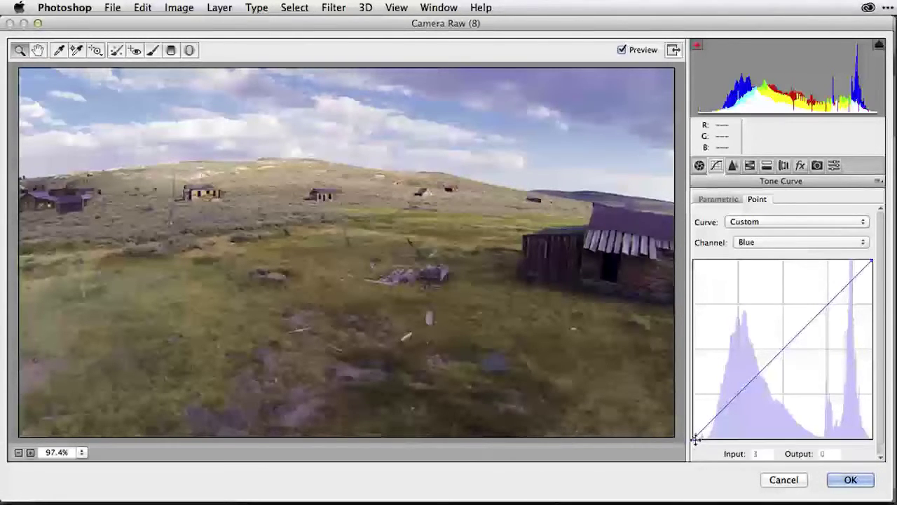
{"action": "left_click_drag", "start_coordinate": [695, 438], "coordinate": [701, 438]}
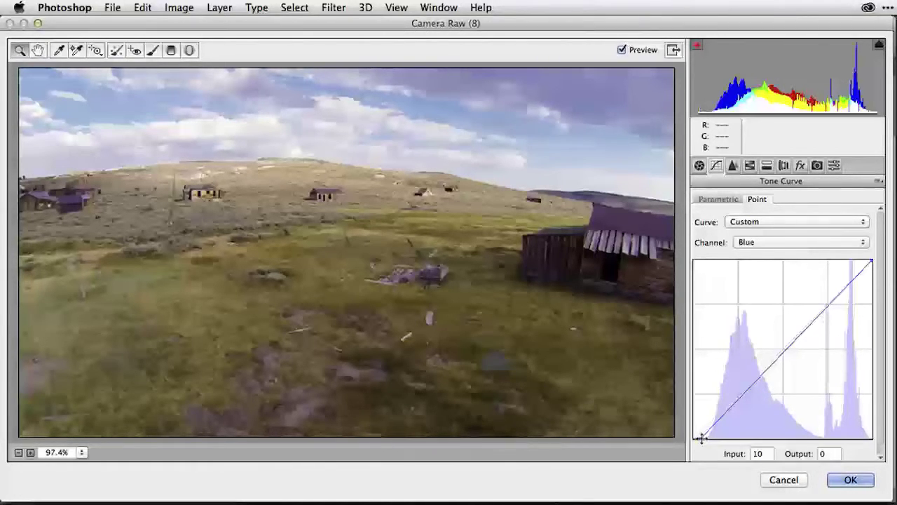
{"action": "mouse_move", "coordinate": [701, 436]}
{"action": "left_mouse_down"}
{"action": "mouse_move", "coordinate": [713, 436]}
{"action": "mouse_move", "coordinate": [697, 436]}
{"action": "mouse_move", "coordinate": [710, 437]}
{"action": "mouse_move", "coordinate": [703, 441]}
{"action": "left_mouse_up"}
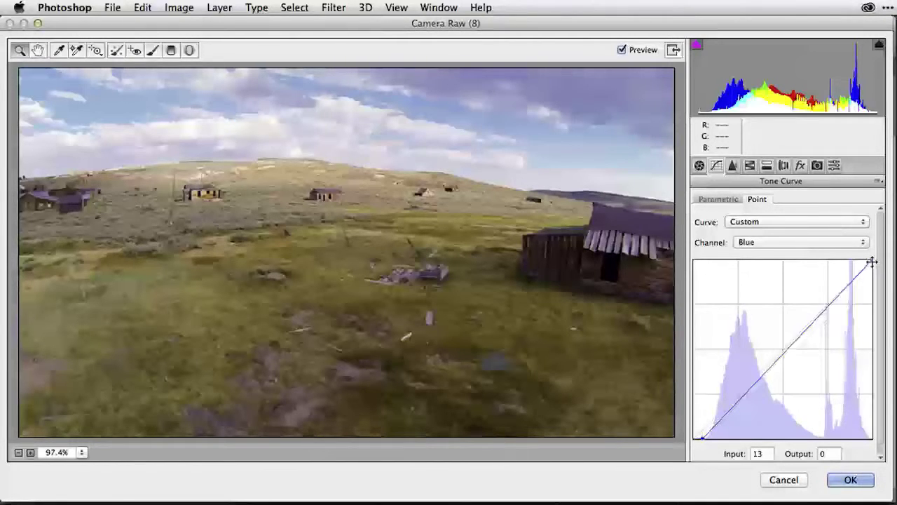
{"action": "mouse_move", "coordinate": [872, 262]}
{"action": "left_mouse_down"}
{"action": "mouse_move", "coordinate": [855, 262]}
{"action": "mouse_move", "coordinate": [872, 262]}
{"action": "left_mouse_up"}
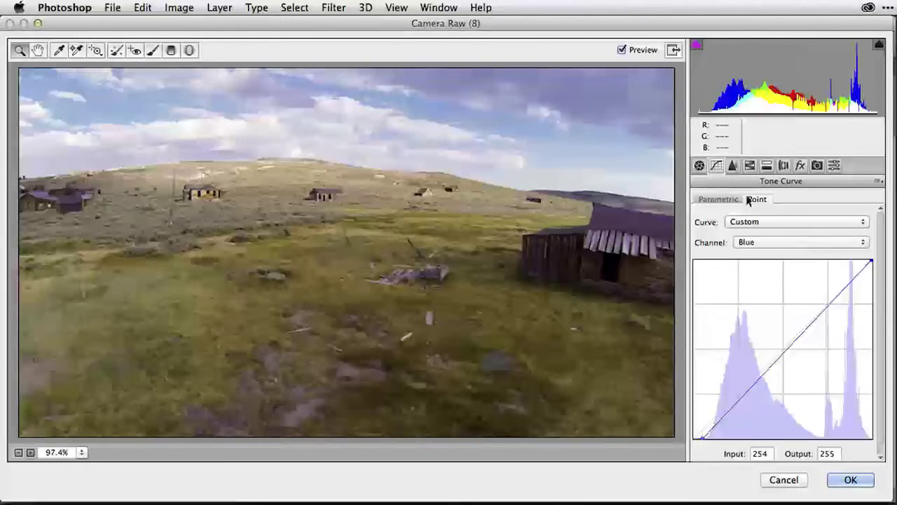
- In the basic adjustments, raise Clarity to +12 and Vibrance to +26
{"action": "left_click", "coordinate": [700, 166]}
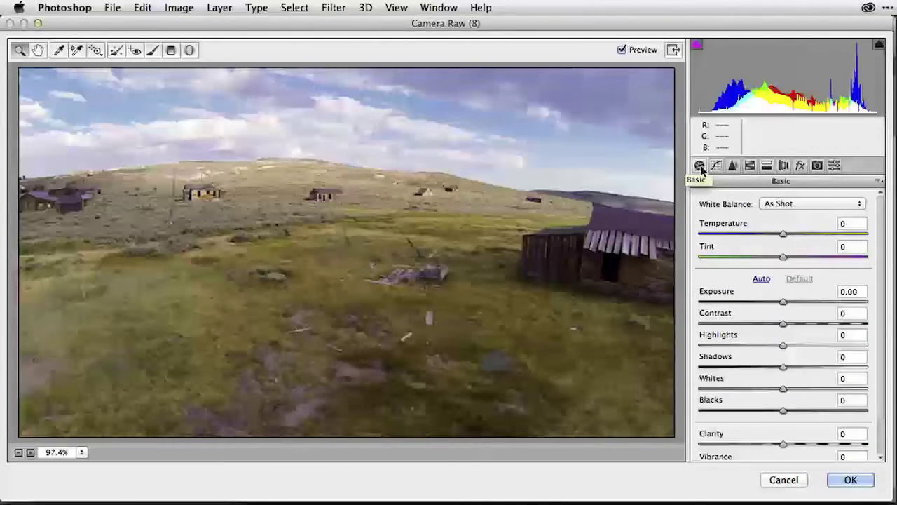
{"action": "left_click_drag", "start_coordinate": [781, 446], "coordinate": [793, 444]}
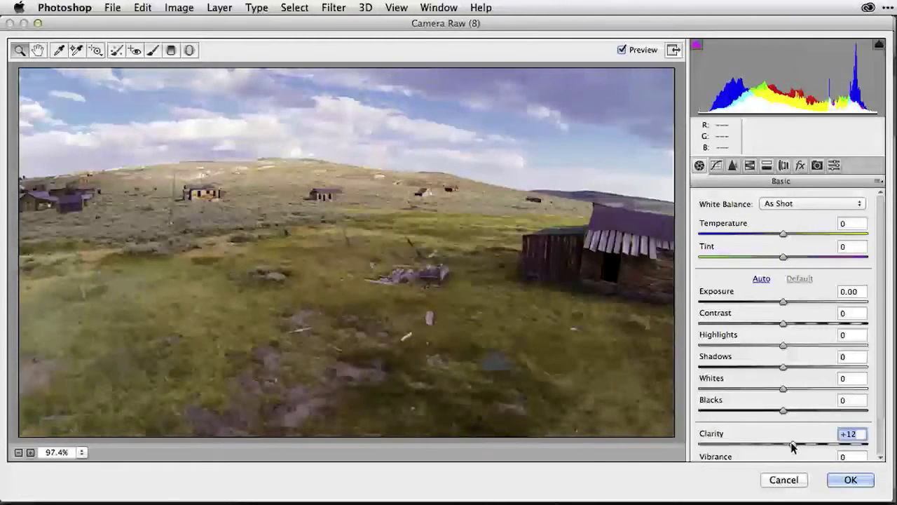
{"action": "left_click_drag", "start_coordinate": [881, 411], "coordinate": [877, 452]}
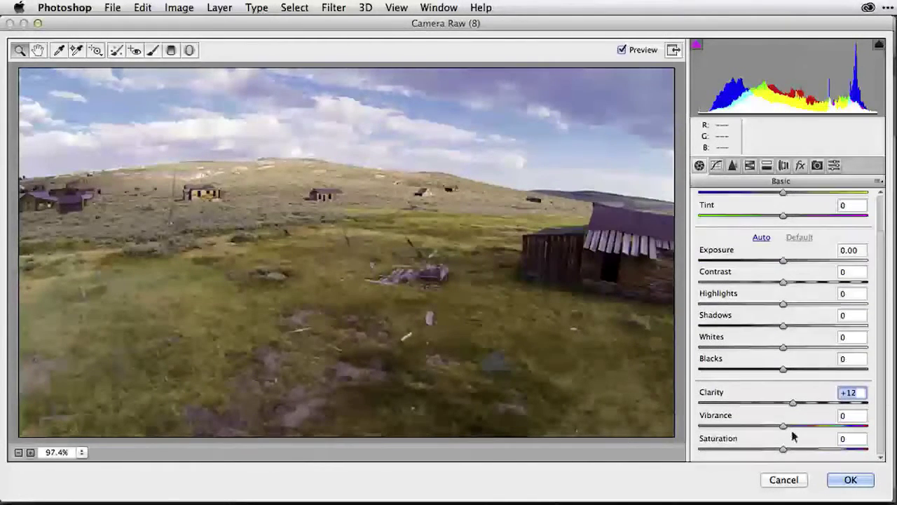
{"action": "left_click_drag", "start_coordinate": [785, 428], "coordinate": [805, 429]}
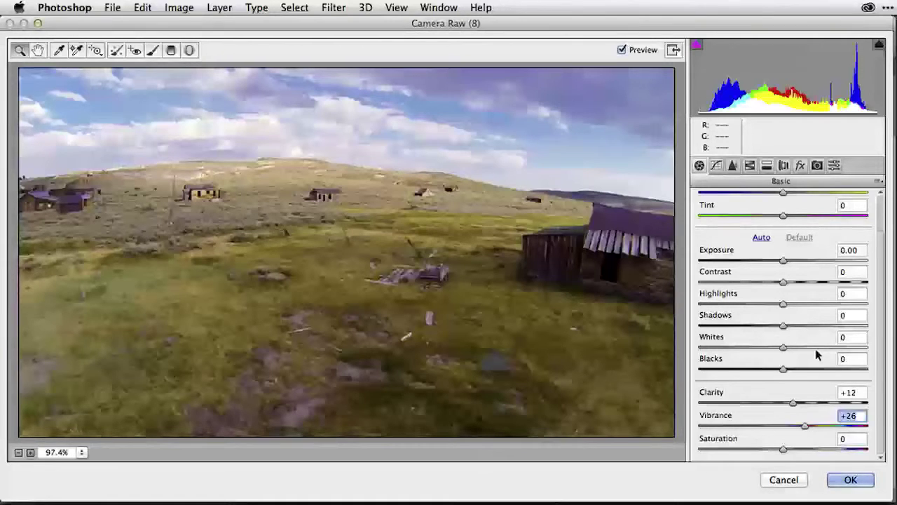
- Adjust the HSL saturation to Blues +33, Greens +28 and Yellows +7
{"action": "left_click", "coordinate": [748, 166]}
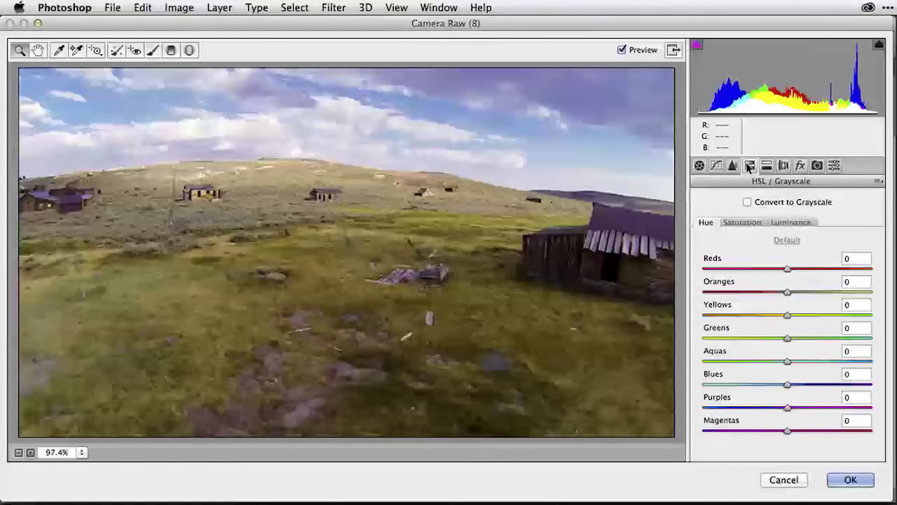
{"action": "left_click", "coordinate": [755, 223]}
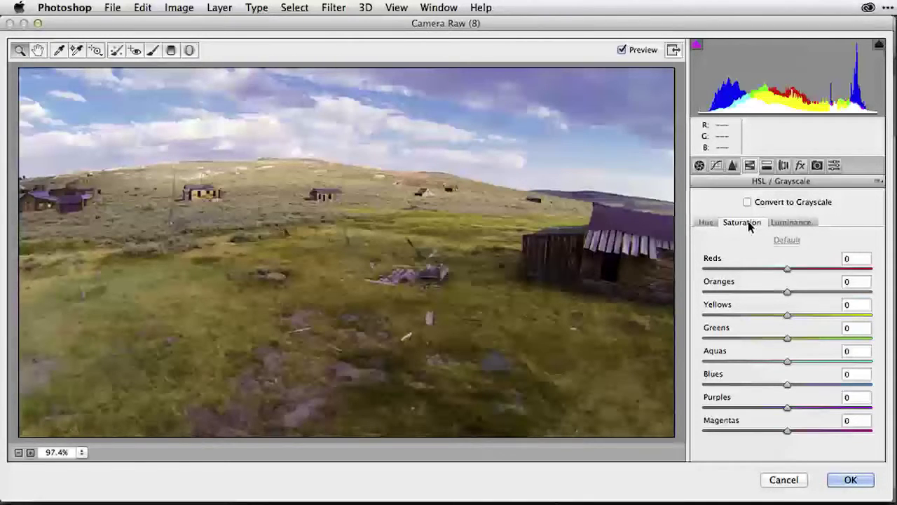
{"action": "left_click_drag", "start_coordinate": [788, 385], "coordinate": [815, 389]}
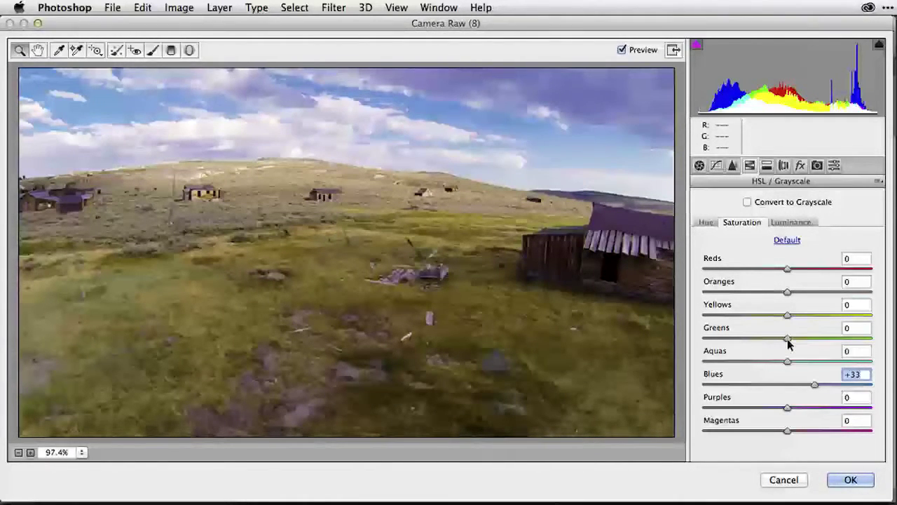
{"action": "left_click_drag", "start_coordinate": [790, 341], "coordinate": [796, 317]}
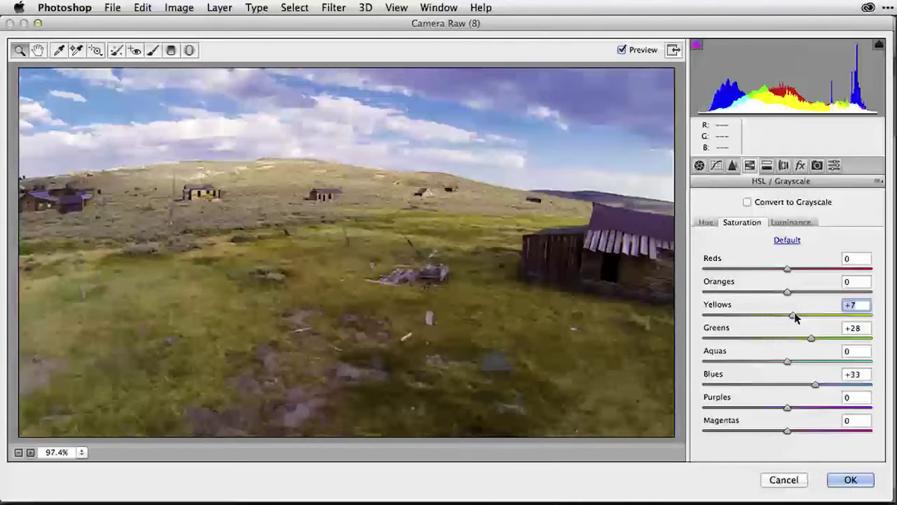
- Raise Shadows to +84 in the basic adjustments and apply the Camera Raw filter
{"action": "left_click", "coordinate": [698, 166]}
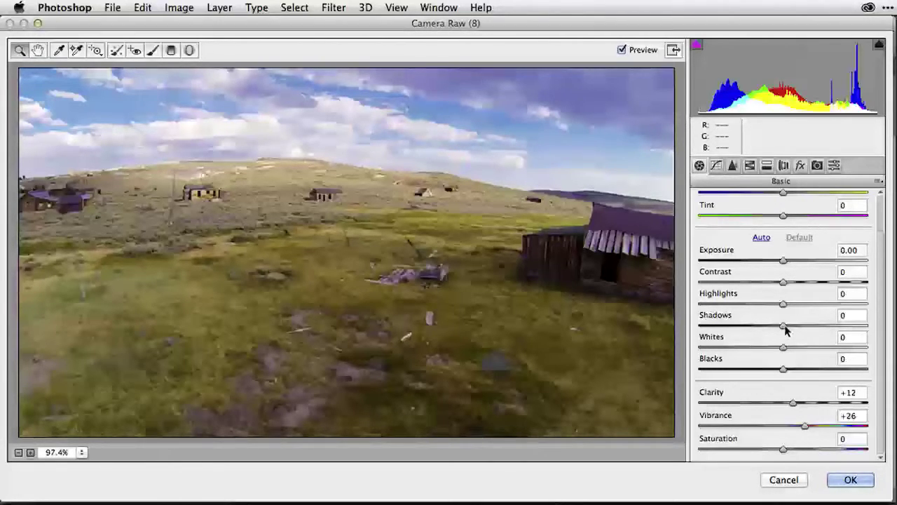
{"action": "left_click_drag", "start_coordinate": [785, 329], "coordinate": [855, 339]}
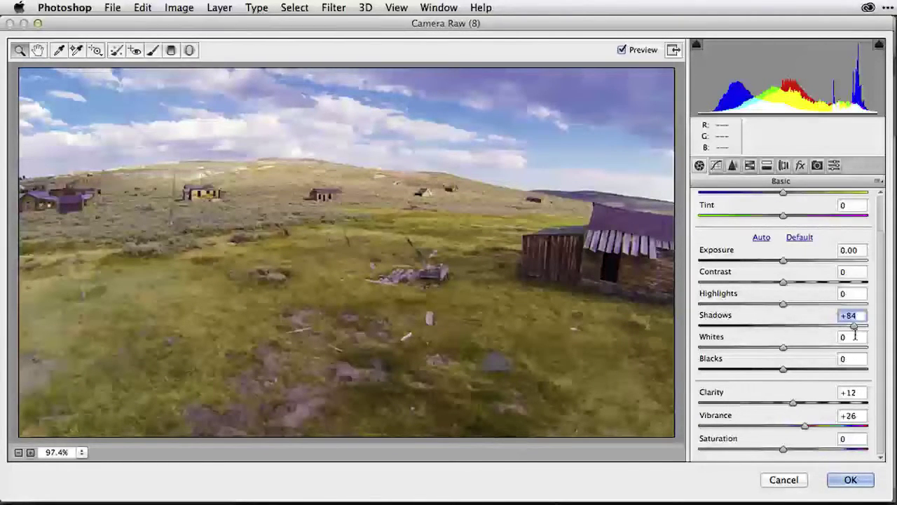
{"action": "left_click", "coordinate": [849, 480]}
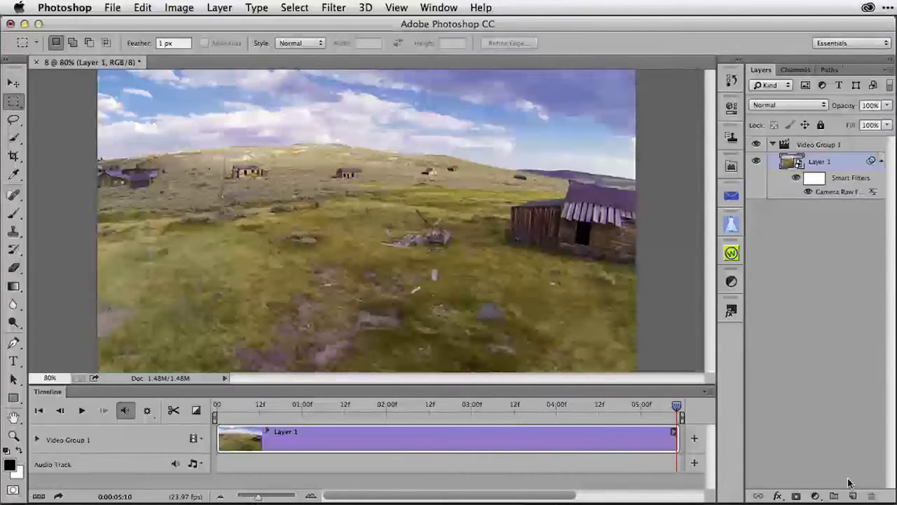
- Compare the clip with the Camera Raw smart filter hidden and shown
{"action": "left_click", "coordinate": [808, 192]}
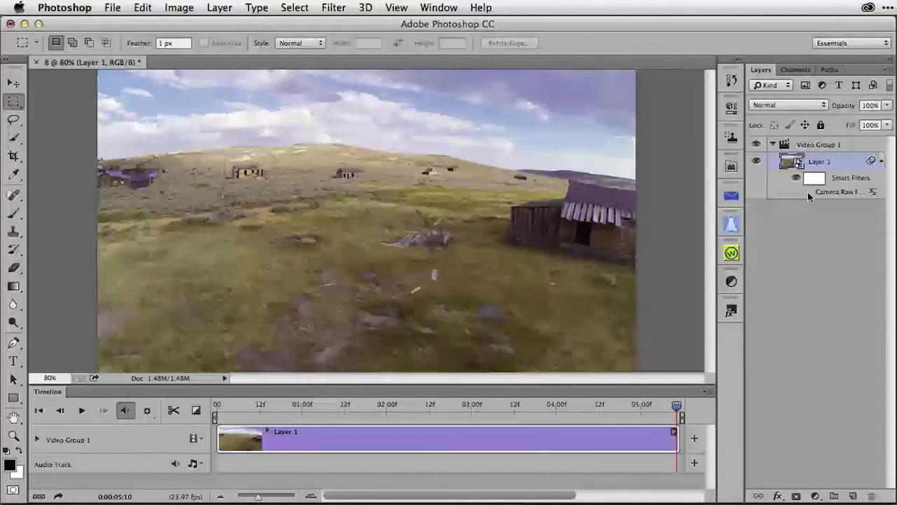
{"action": "left_click", "coordinate": [808, 192]}
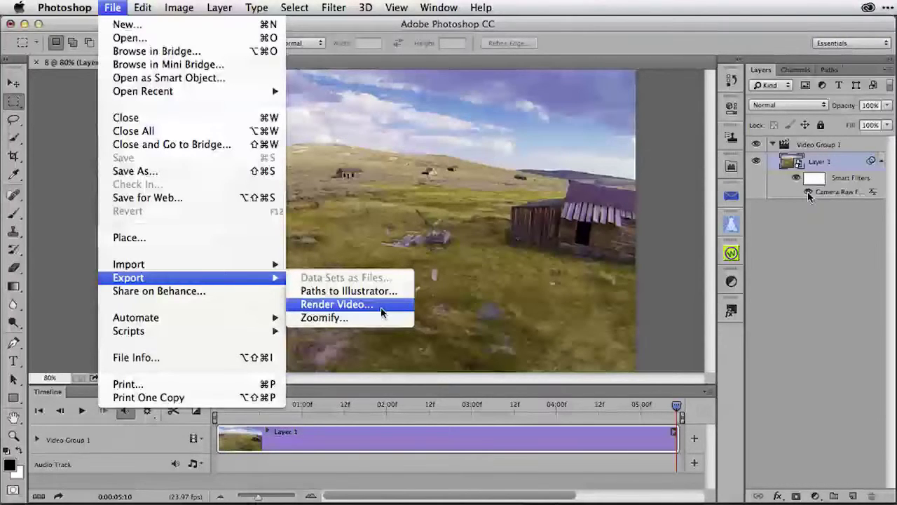
- Open the video render settings and set the format to QuickTime with the Animation High Quality preset
{"action": "left_click", "coordinate": [336, 304]}
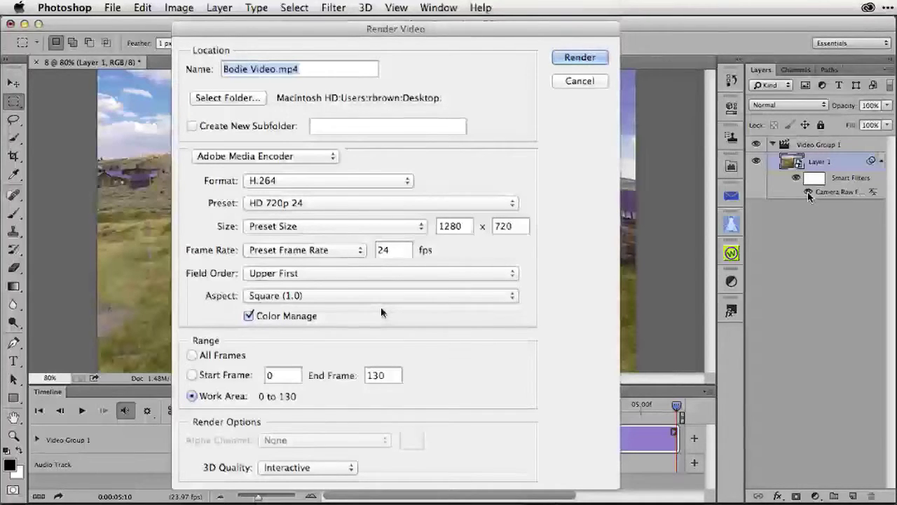
{"action": "left_click", "coordinate": [337, 184]}
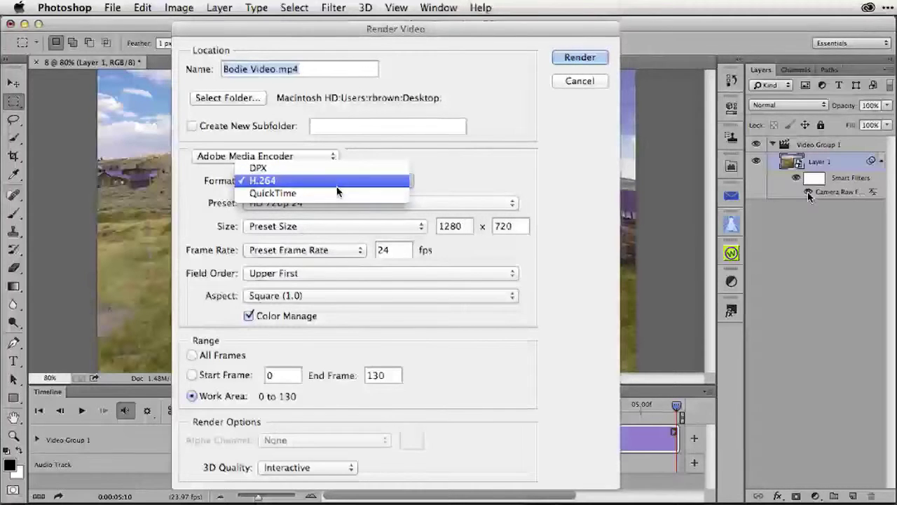
{"action": "left_click", "coordinate": [339, 194]}
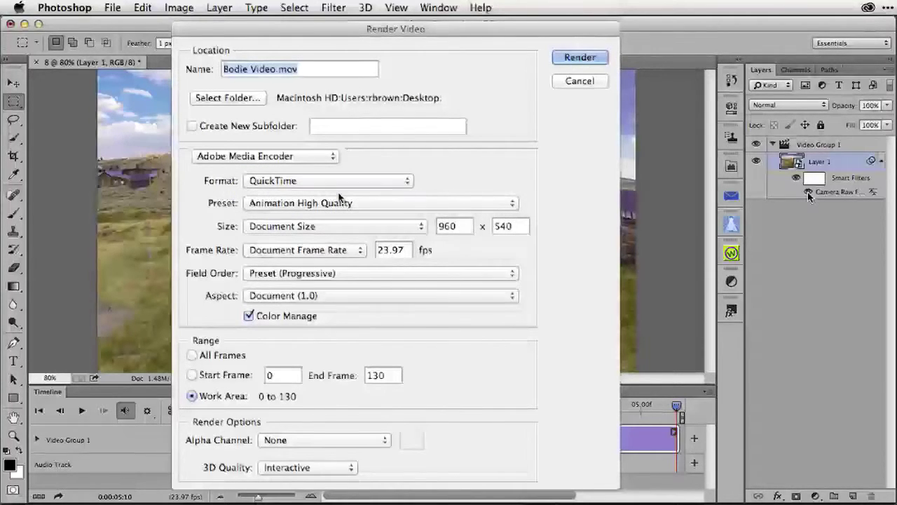
{"action": "left_click", "coordinate": [381, 207]}
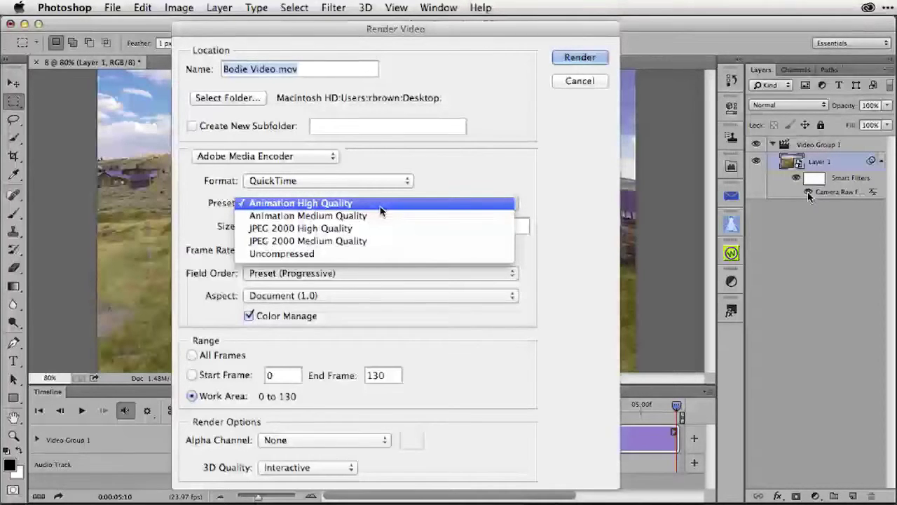
{"action": "left_click", "coordinate": [381, 206]}
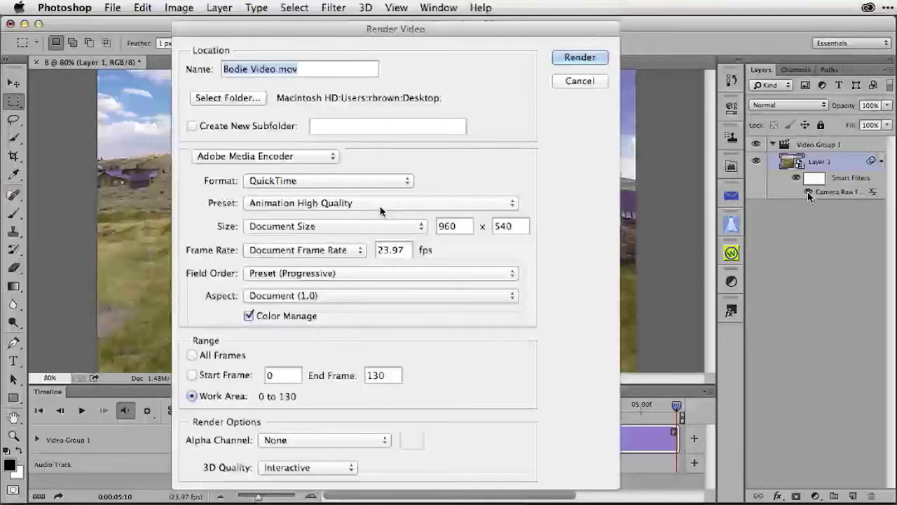
- Switch the render format to H.264 and choose the Apple TV, iPad, iPhone 4 and newer – 720p 29.97 preset
{"action": "left_click", "coordinate": [353, 181]}
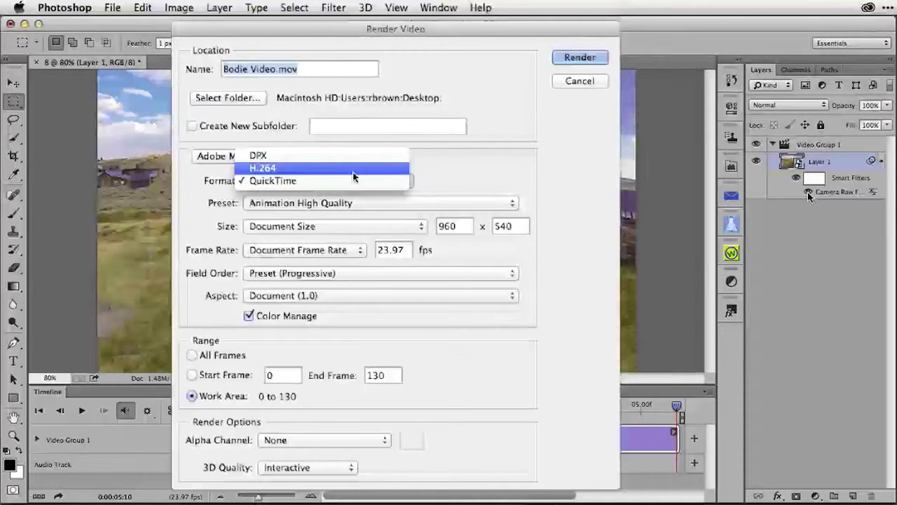
{"action": "left_click", "coordinate": [353, 177]}
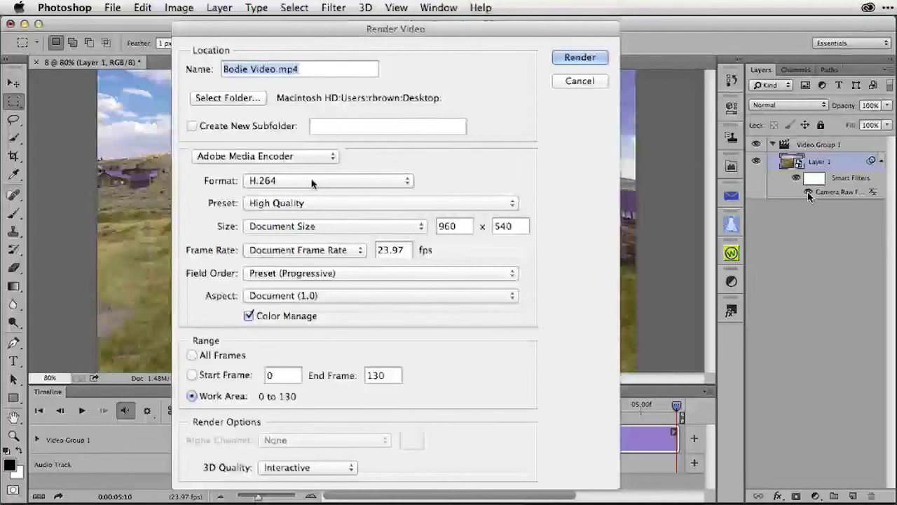
{"action": "left_click", "coordinate": [336, 204]}
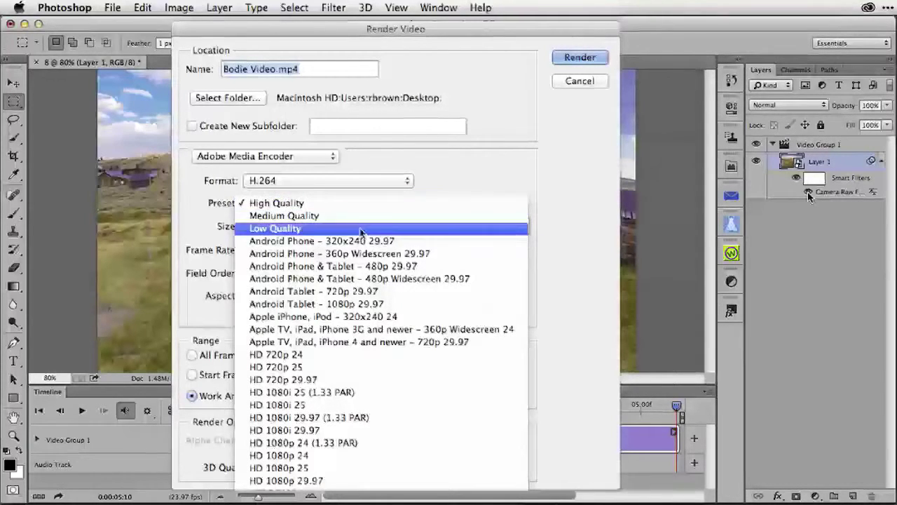
{"action": "left_click", "coordinate": [481, 343]}
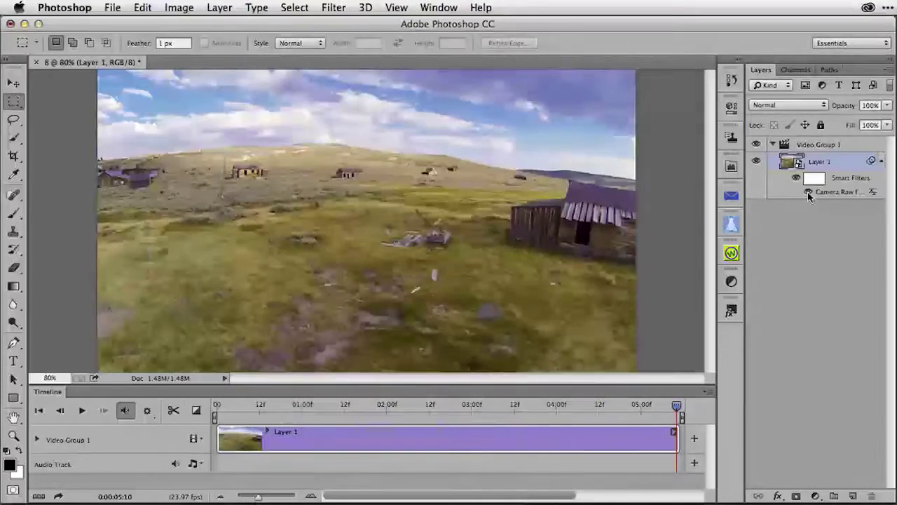
- Play the colour-corrected clip in the timeline
{"action": "left_click", "coordinate": [82, 411]}
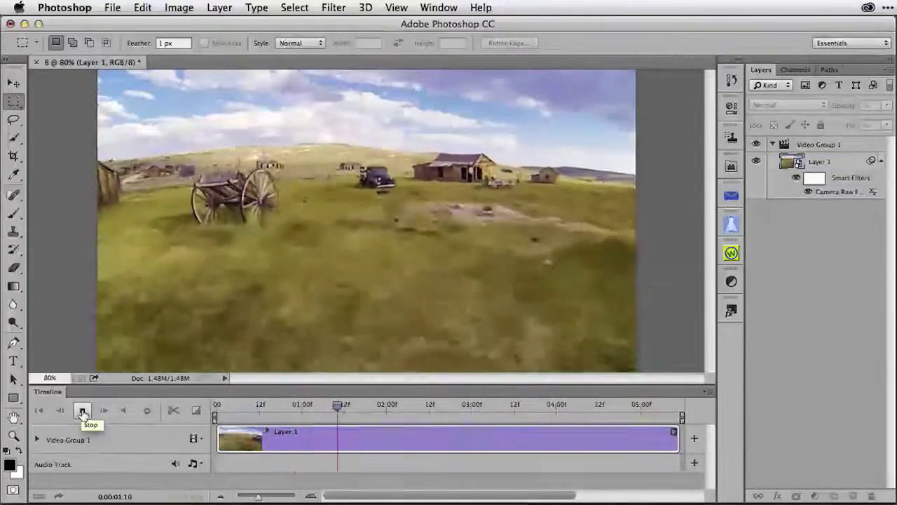